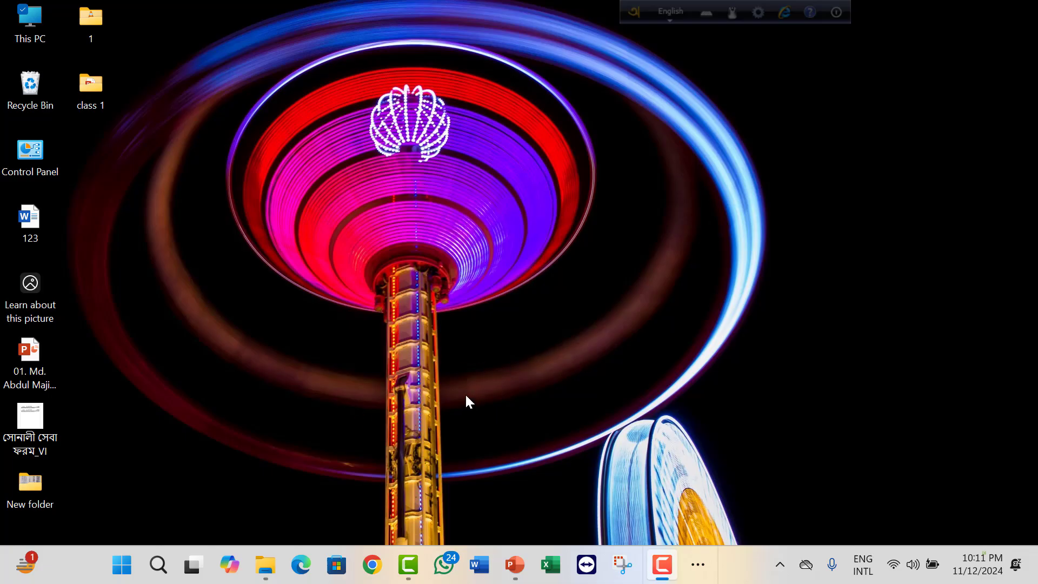
Switch to the class 1 presentation in PowerPoint and move the Bengali WordArt slightly down the slide.
left_click(514, 565)
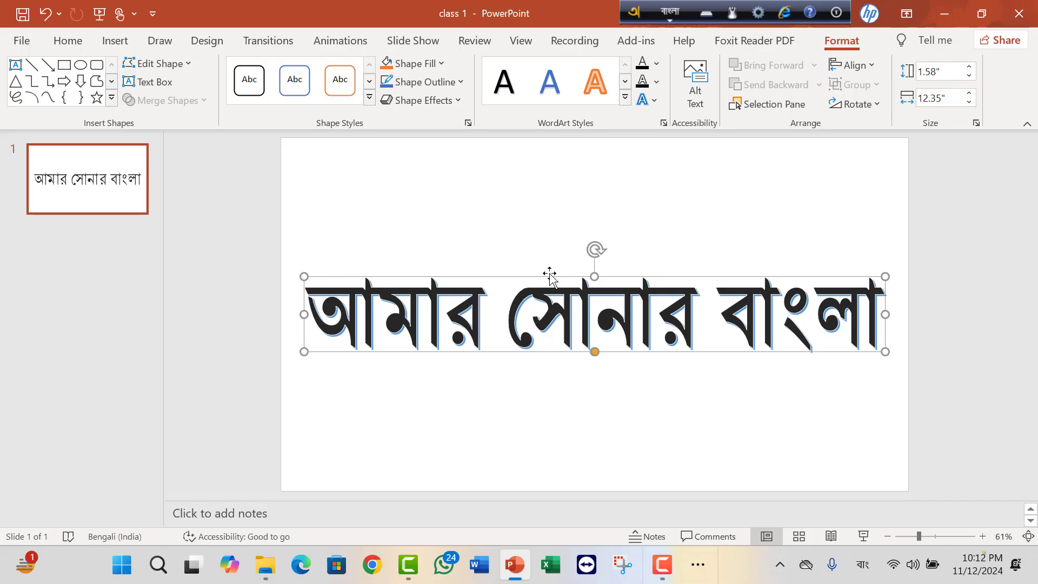
mouse_move(548, 272)
left_mouse_down()
mouse_move(538, 258)
mouse_move(547, 291)
left_mouse_up()
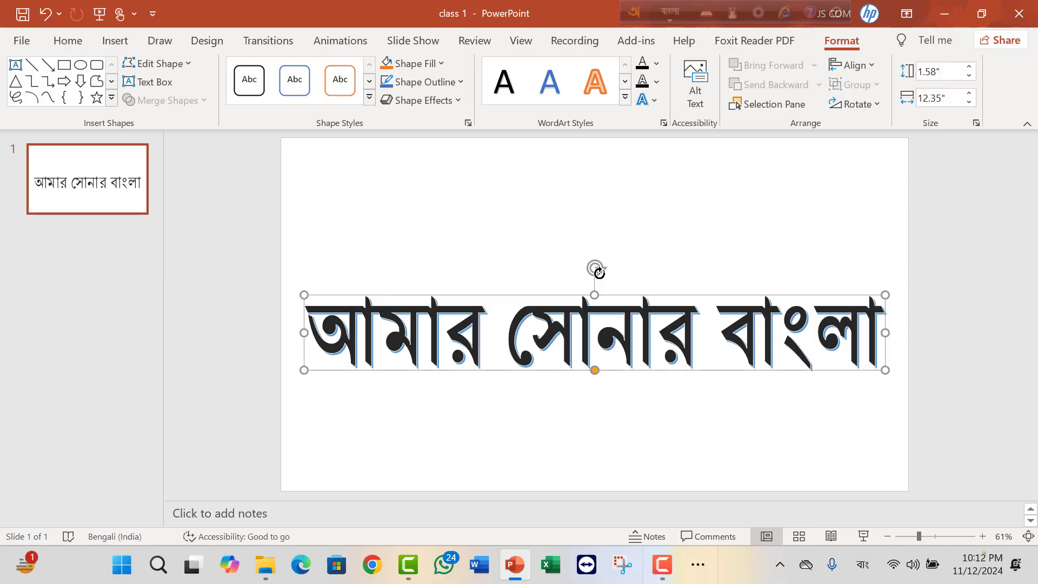
Try rotating the WordArt counterclockwise into a diagonal and moving it slightly up, and undo both changes.
left_click_drag(599, 272, 563, 271)
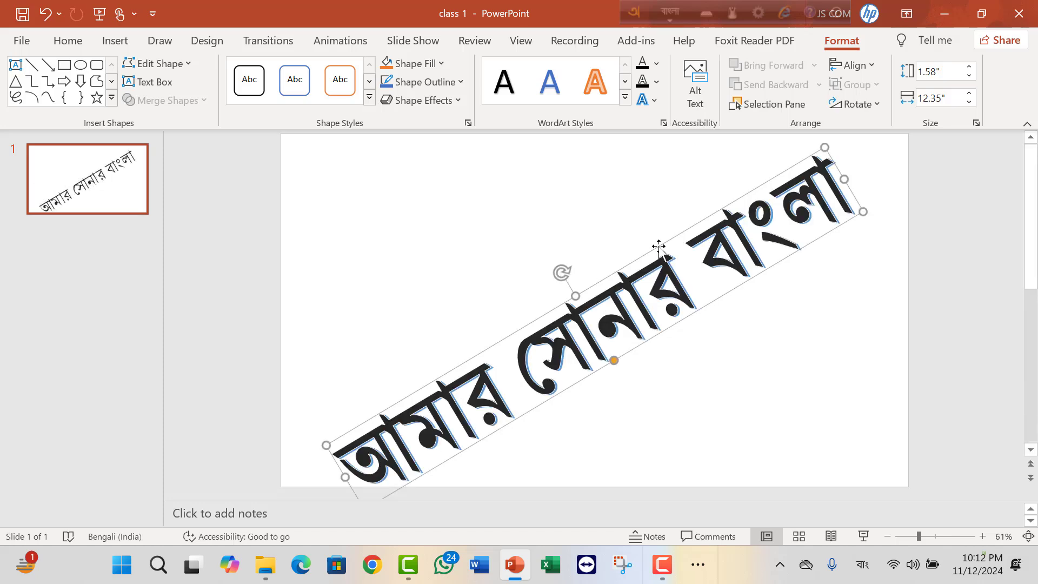
left_click_drag(659, 245, 651, 226)
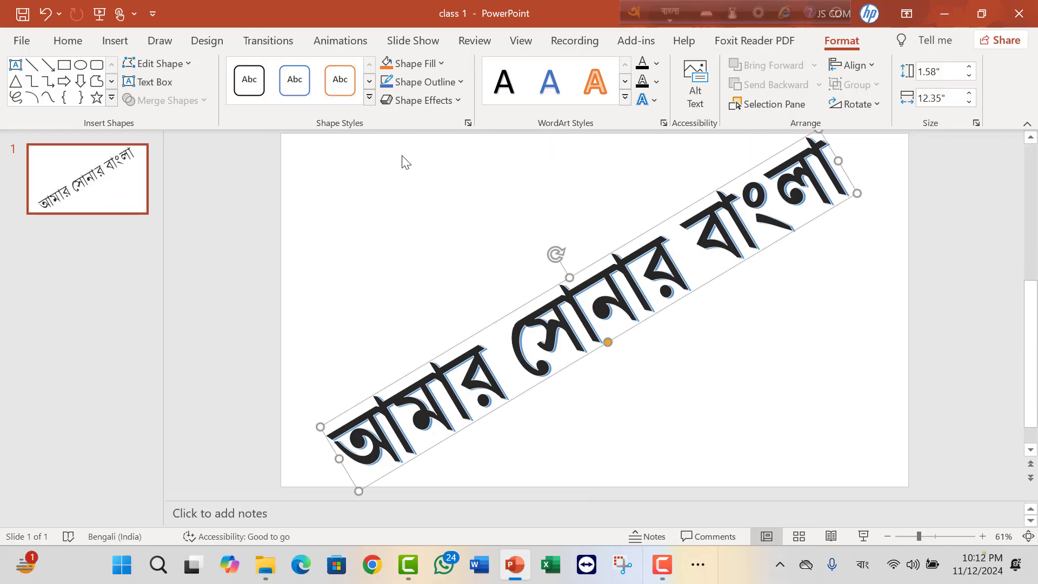
left_click(47, 15)
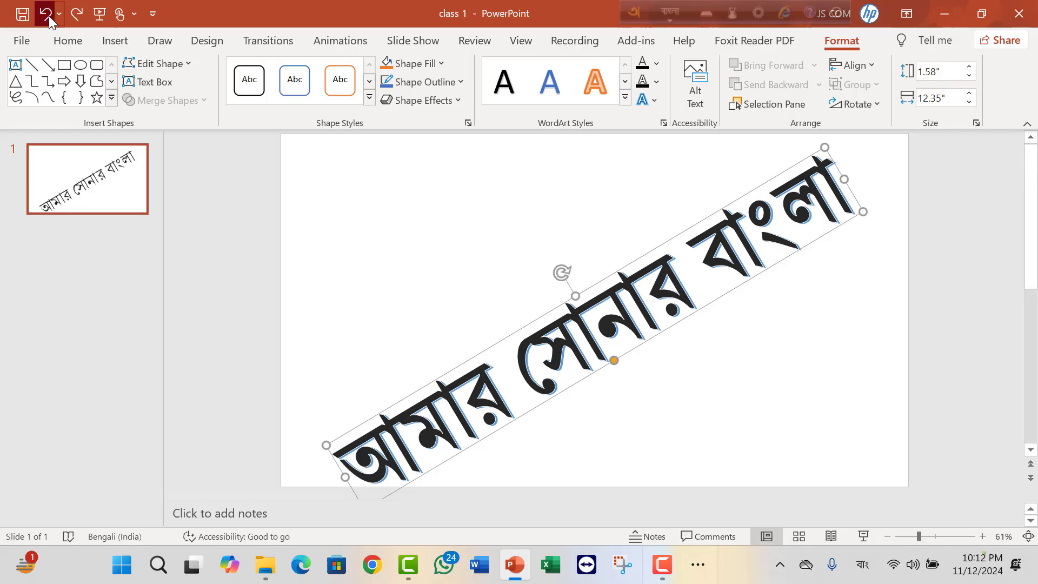
left_click(48, 15)
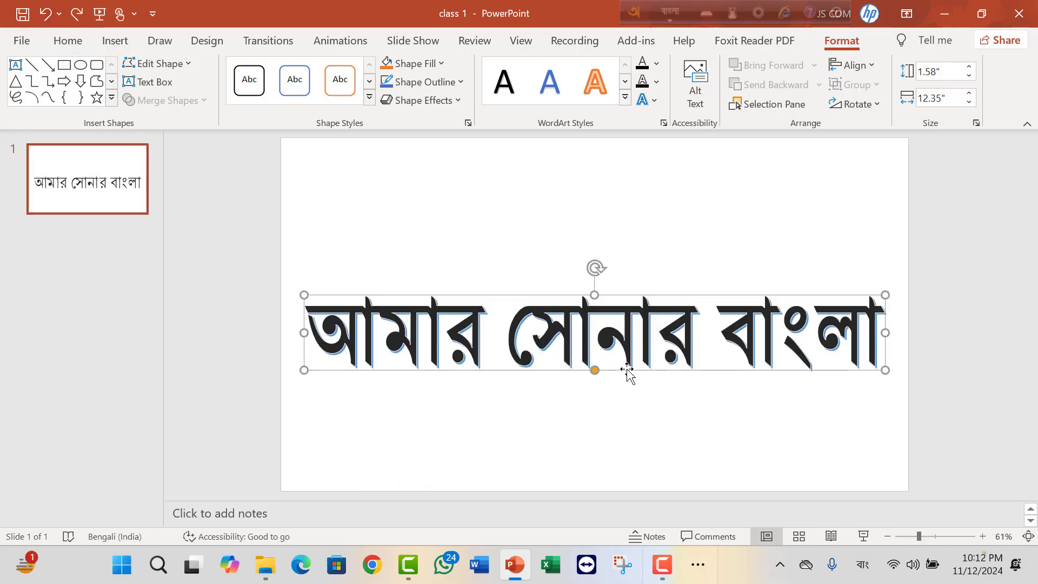
Select the WordArt as an object and apply the Wave: Up transform text effect.
left_click(627, 404)
left_click(597, 301)
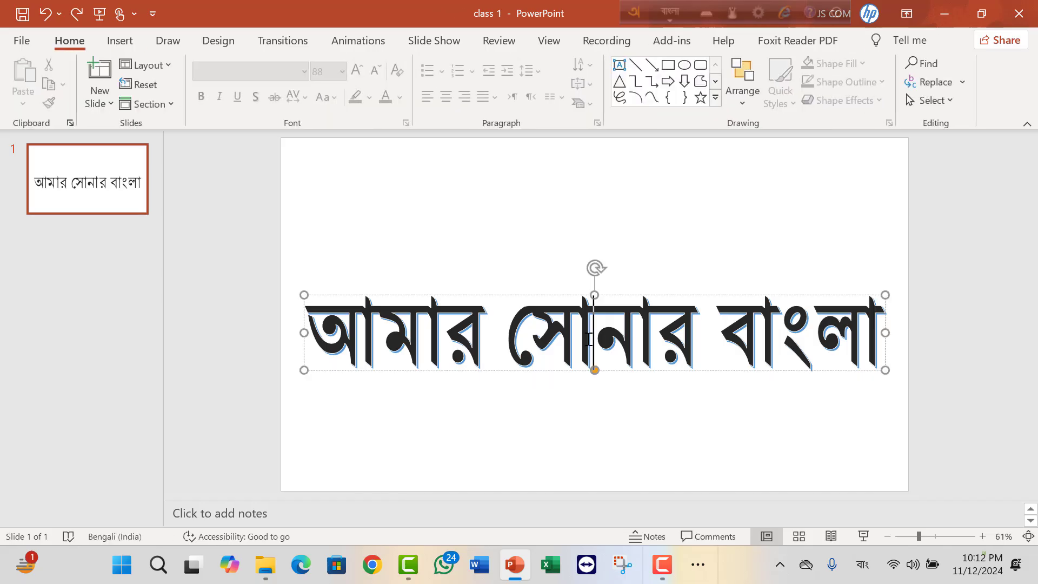
left_click(615, 294)
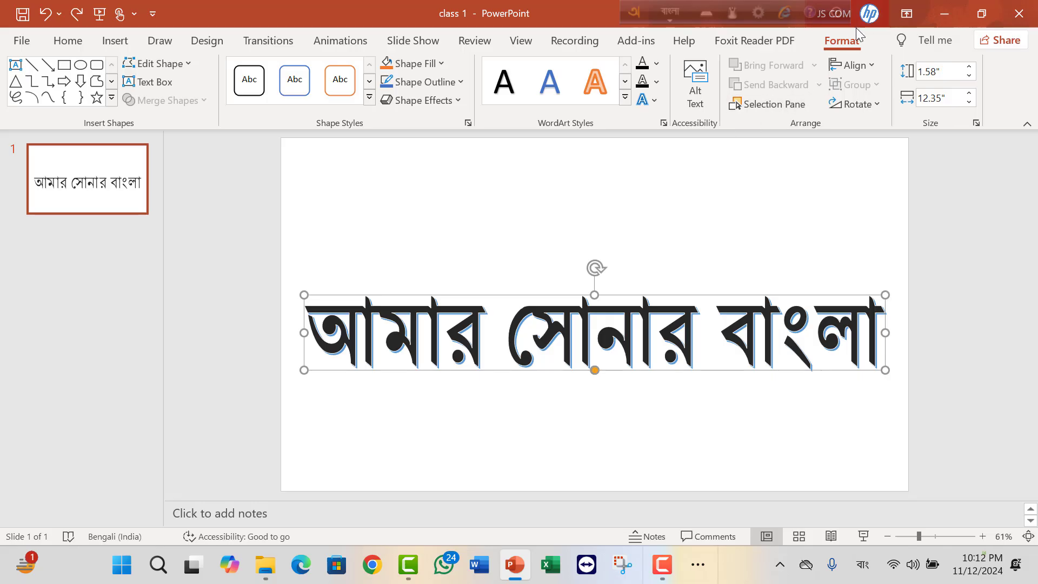
left_click(652, 99)
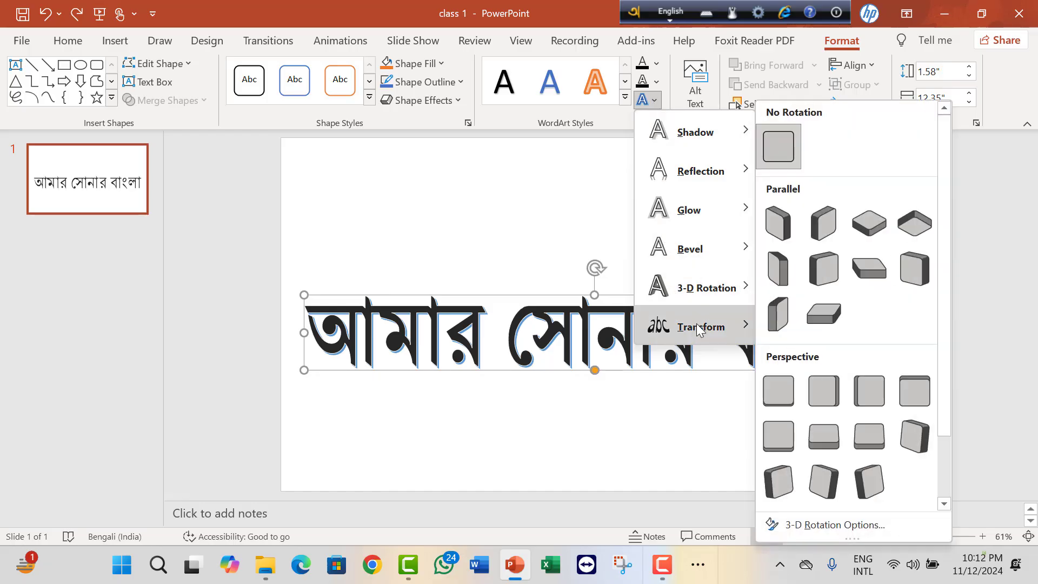
mouse_move(702, 327)
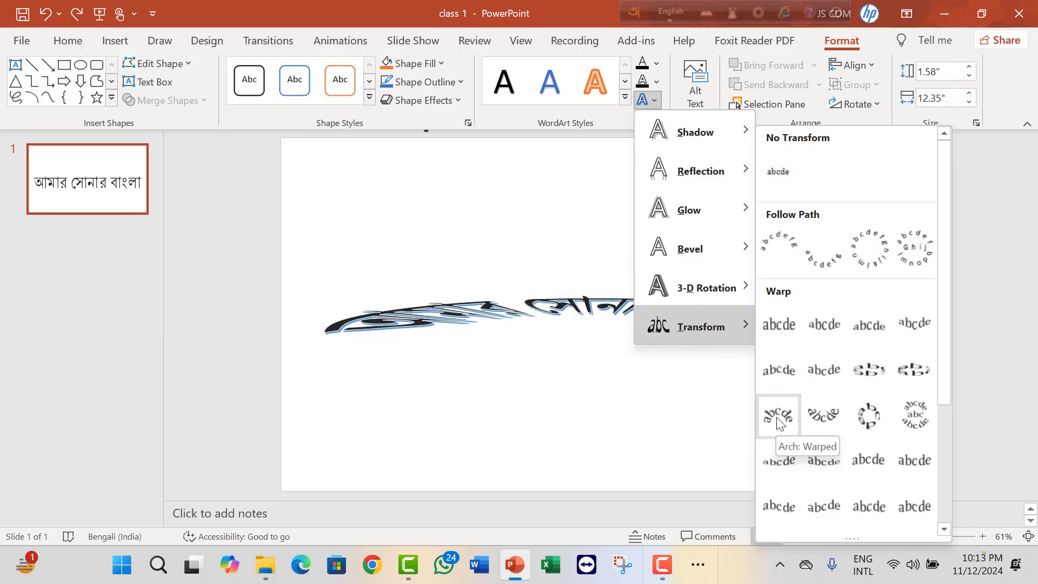
scroll(829, 388, "down", 3)
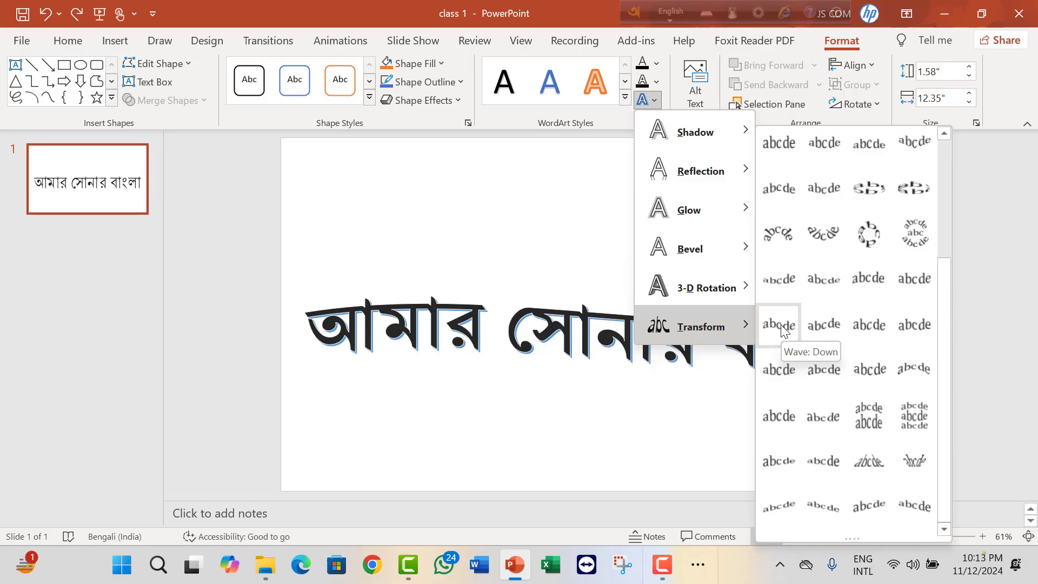
left_click(823, 325)
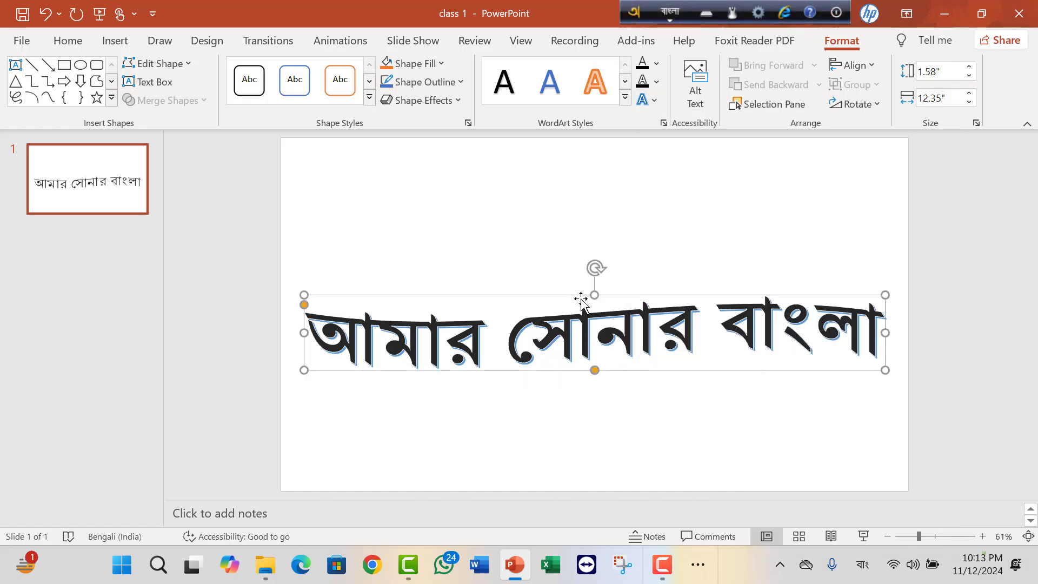
Stretch the WordArt upward to a height of about 3.67" and move it slightly down the slide.
left_click_drag(595, 294, 594, 197)
left_click_drag(665, 204, 663, 231)
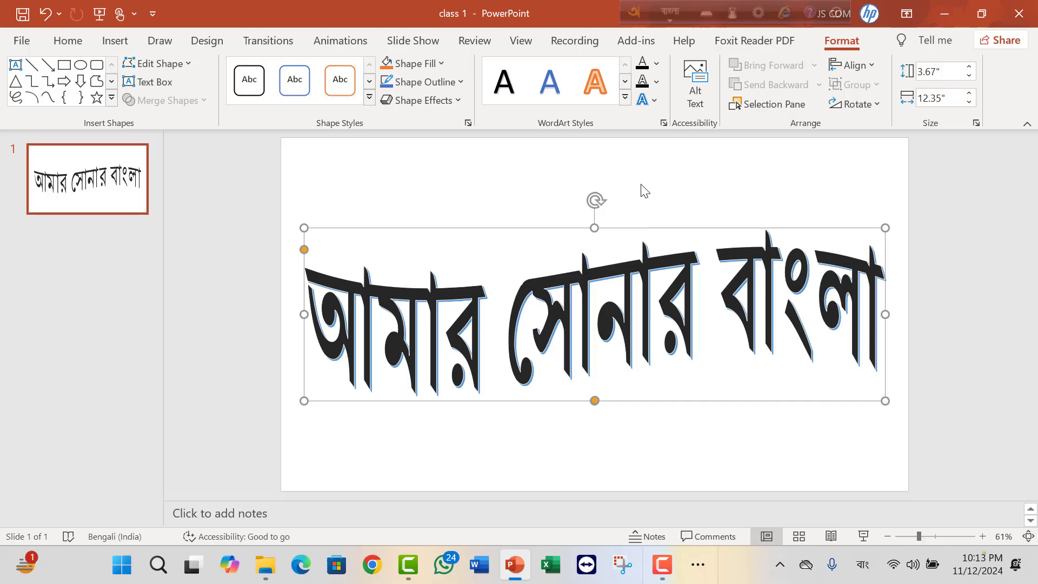
Preview the Shadow, Reflection, Glow, Bevel and 3-D Rotation text effects on the WordArt.
left_click(655, 101)
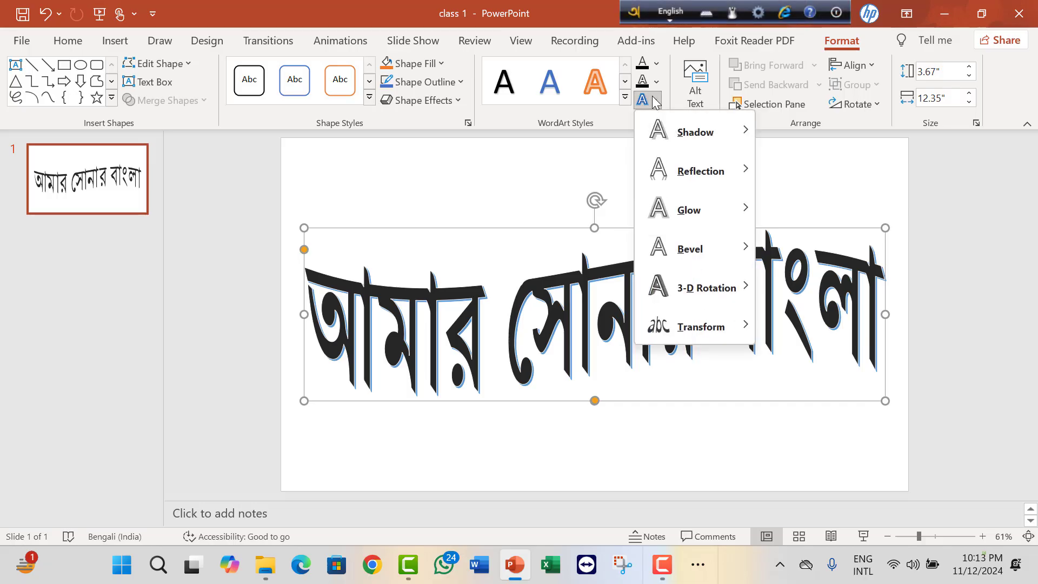
mouse_move(690, 133)
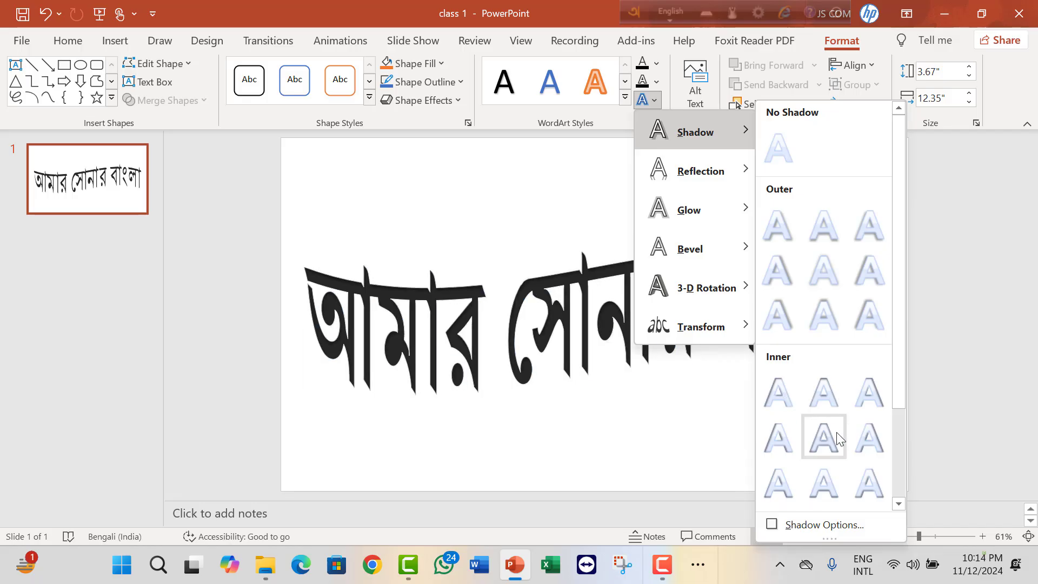
scroll(832, 430, "down", 2)
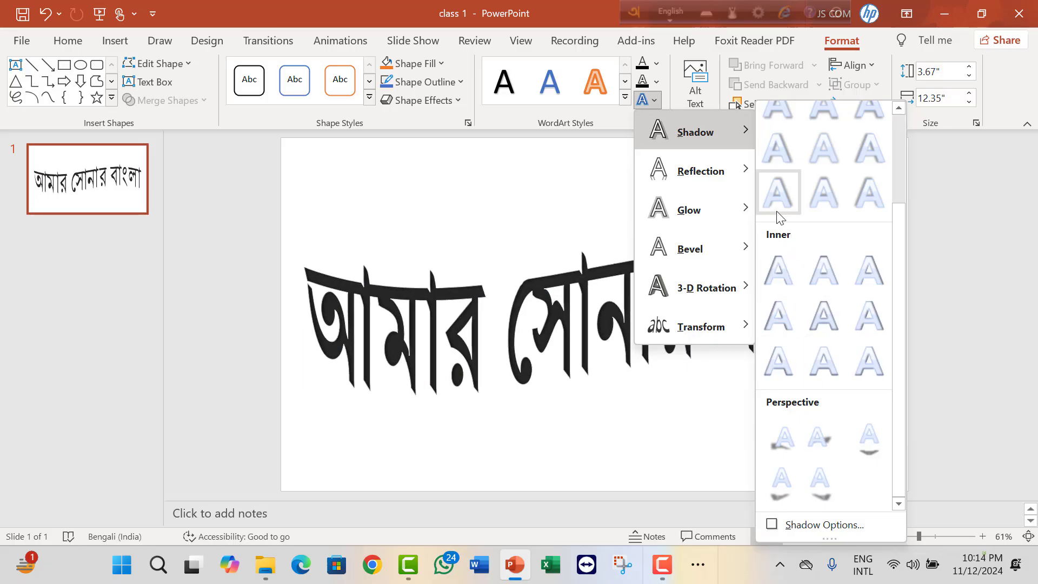
mouse_move(716, 181)
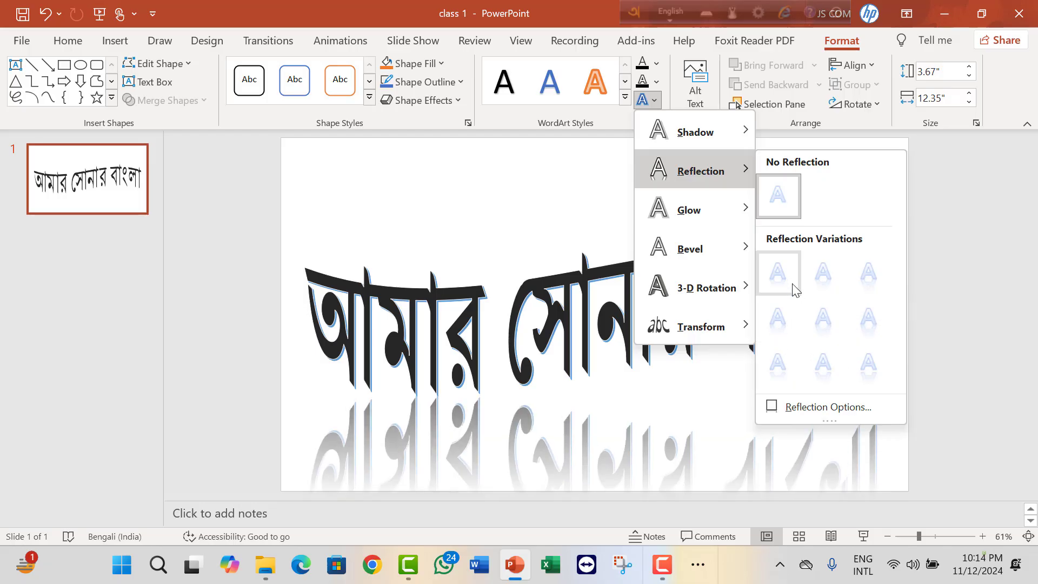
mouse_move(701, 211)
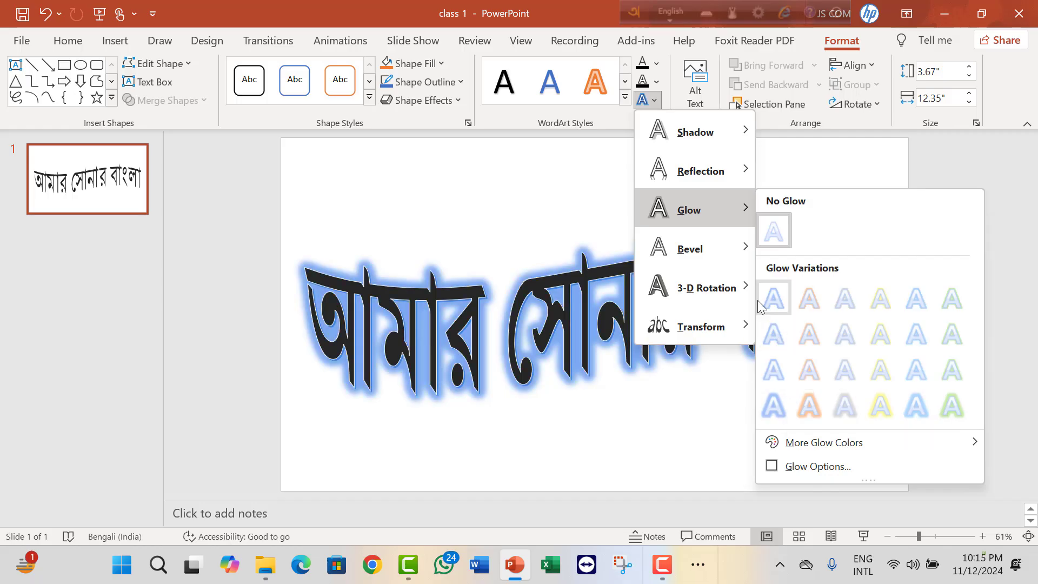
mouse_move(728, 262)
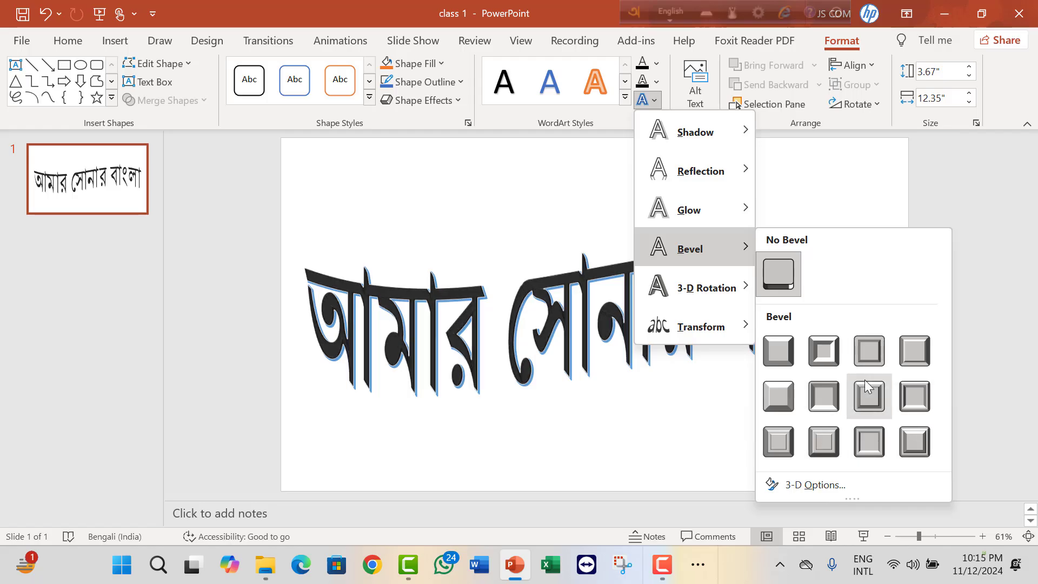
mouse_move(712, 287)
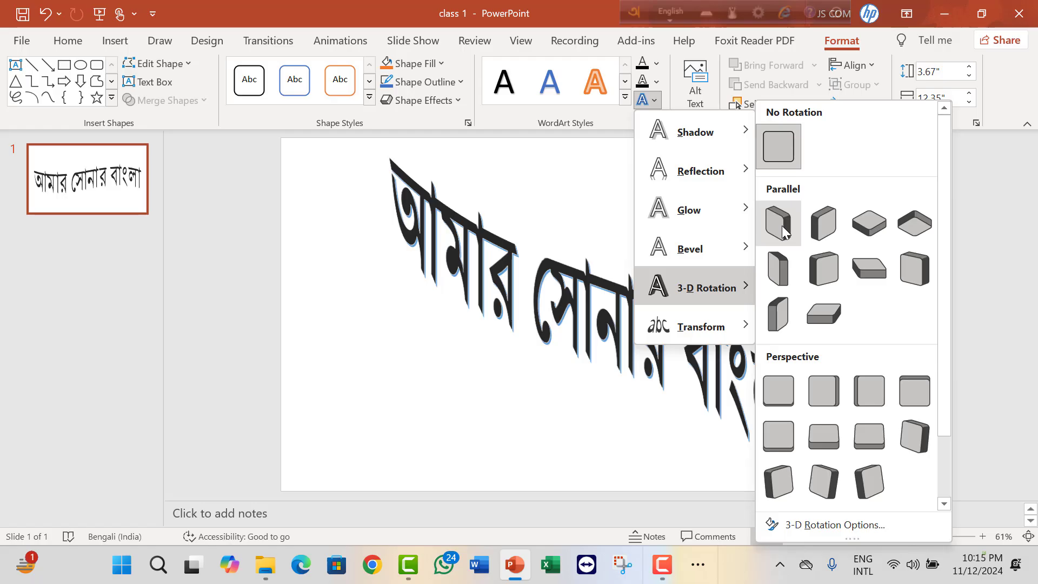
Reset the WordArt to No Transform and apply the first Warp transform to it.
mouse_move(695, 327)
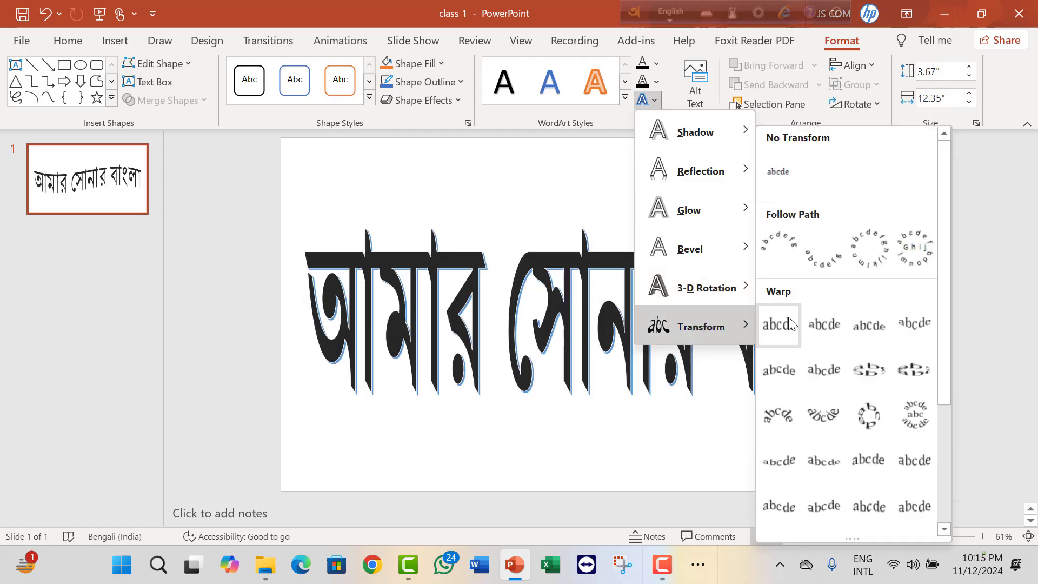
left_click(784, 177)
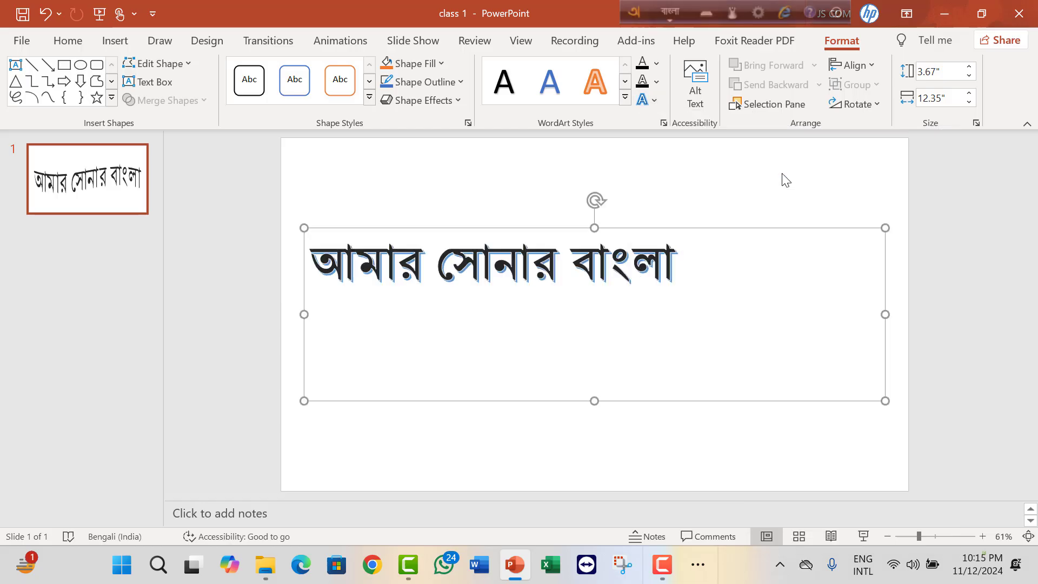
left_click(654, 101)
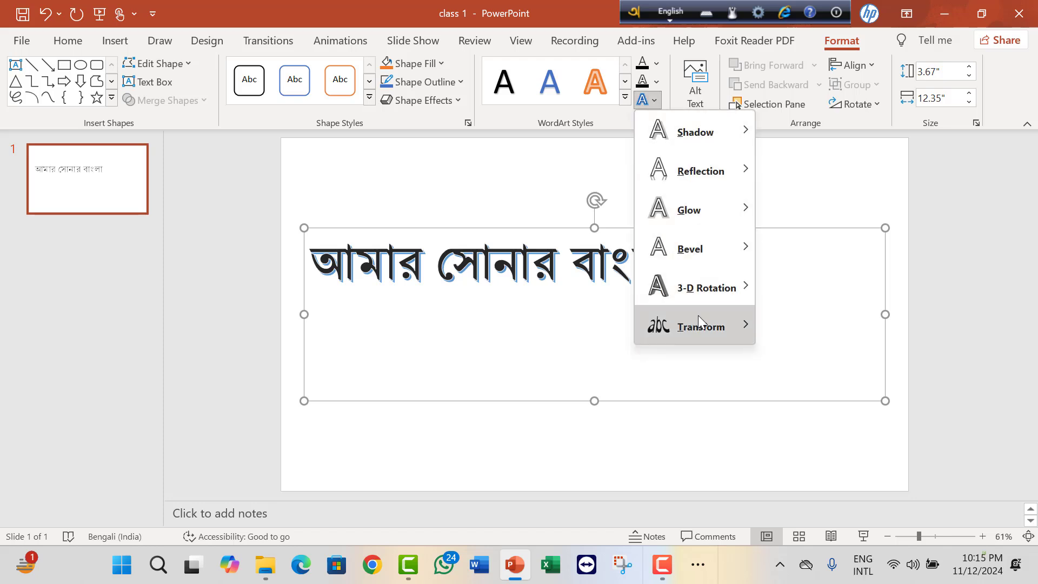
mouse_move(699, 319)
left_click(781, 338)
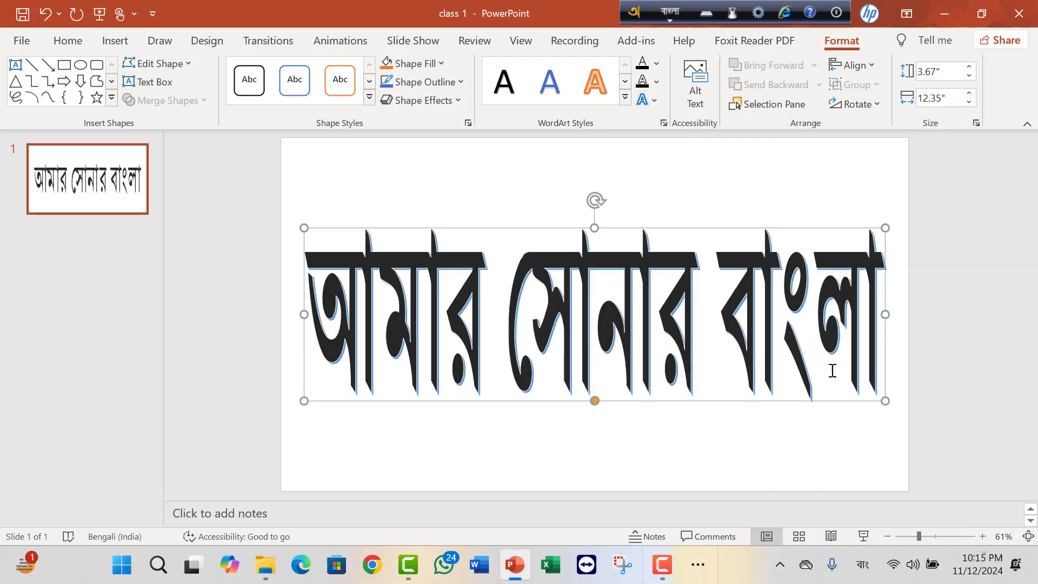
Examine the Reflection text effects and the WordArt style gallery without applying any of them.
left_click(648, 100)
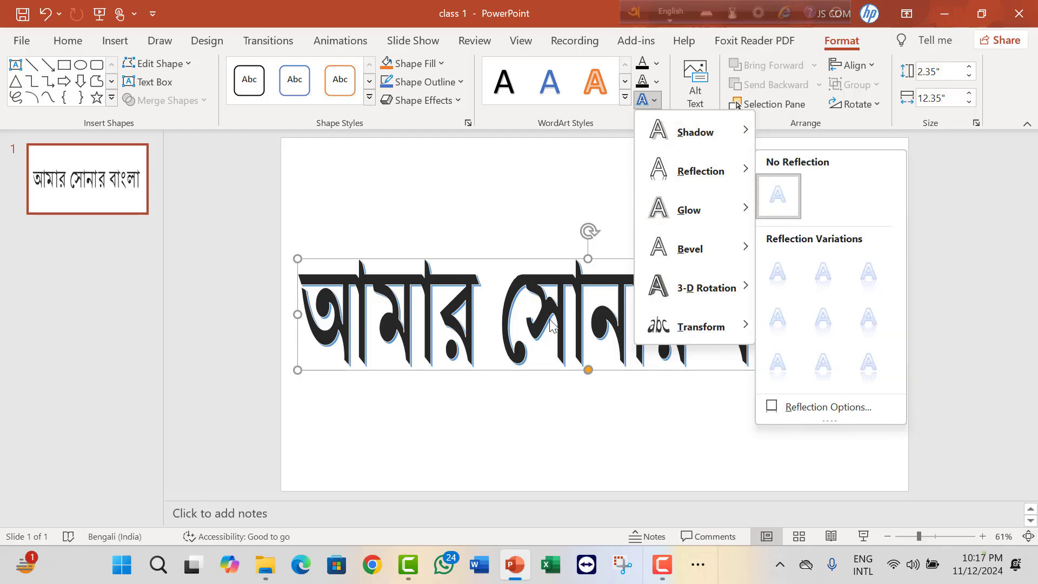
left_click(565, 313)
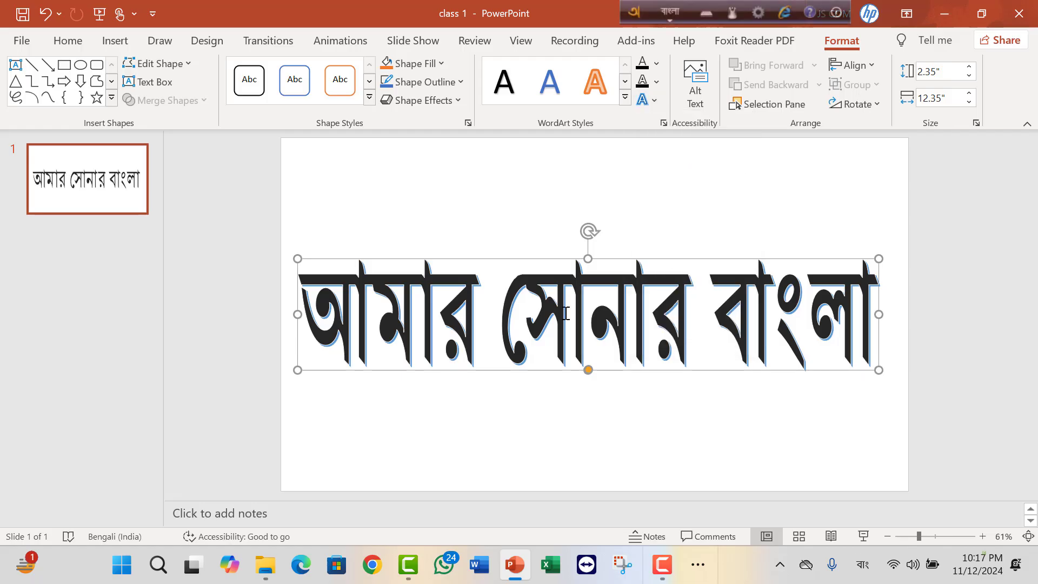
left_click(626, 97)
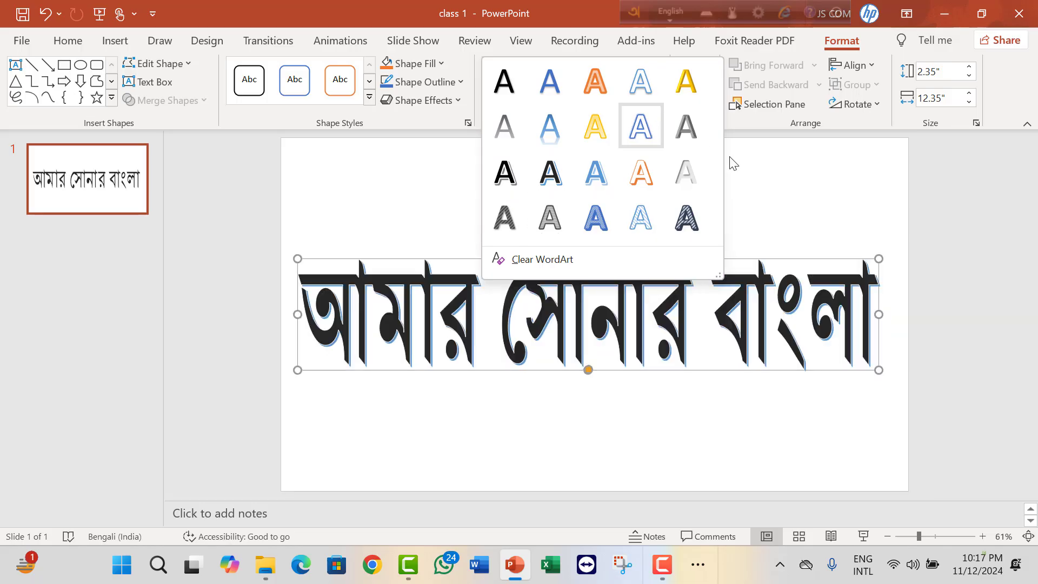
left_click(776, 217)
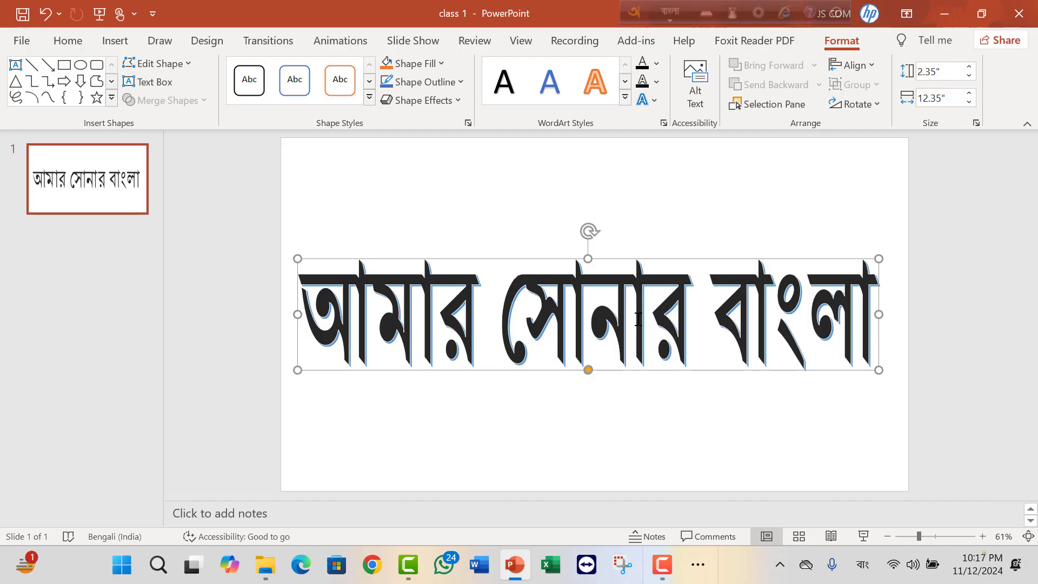
Fill the WordArt text with the orange theme color and outline it in Black, Text 1.
left_click(657, 67)
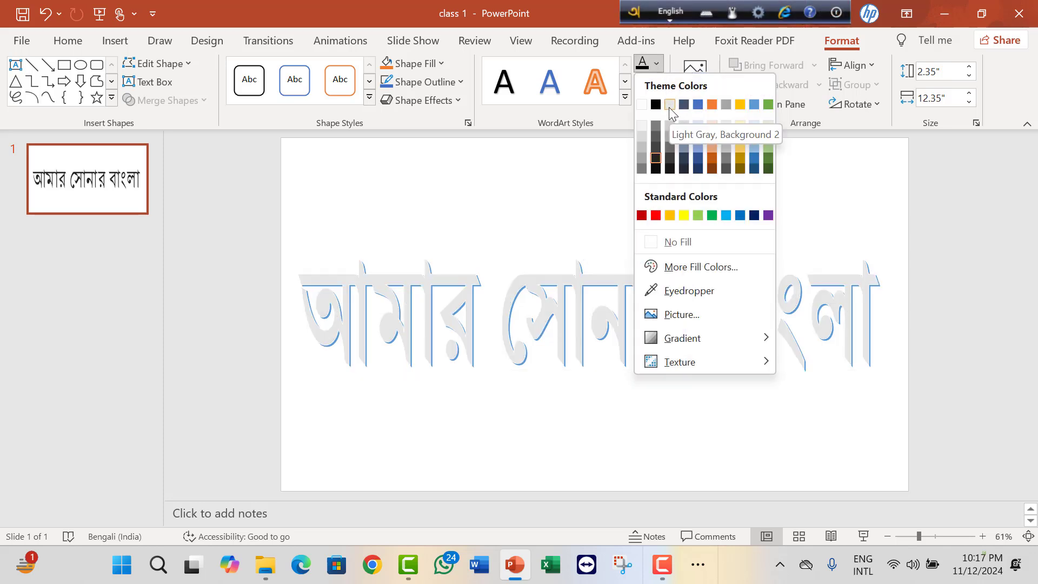
left_click(712, 104)
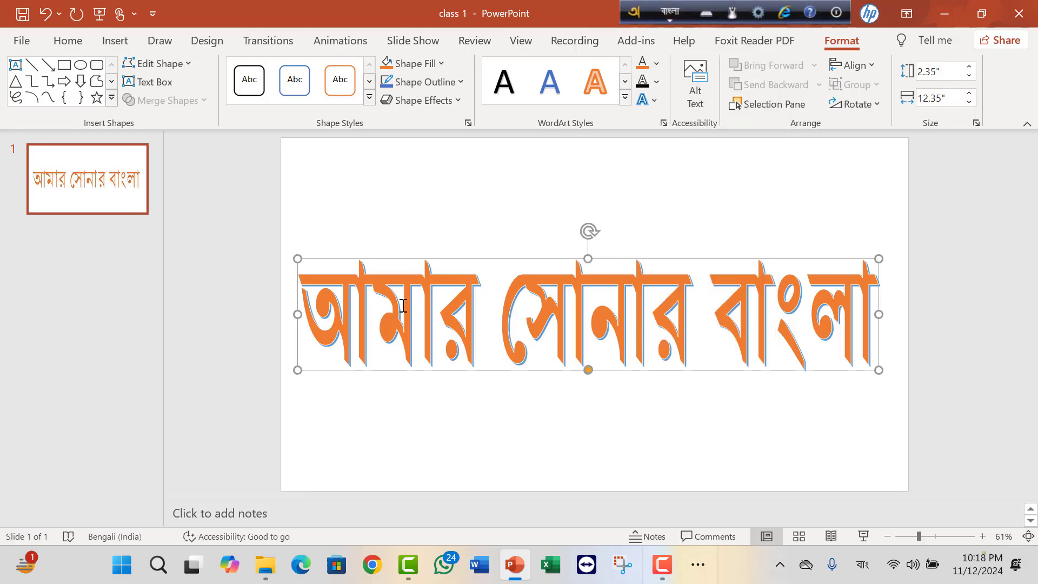
left_click(657, 82)
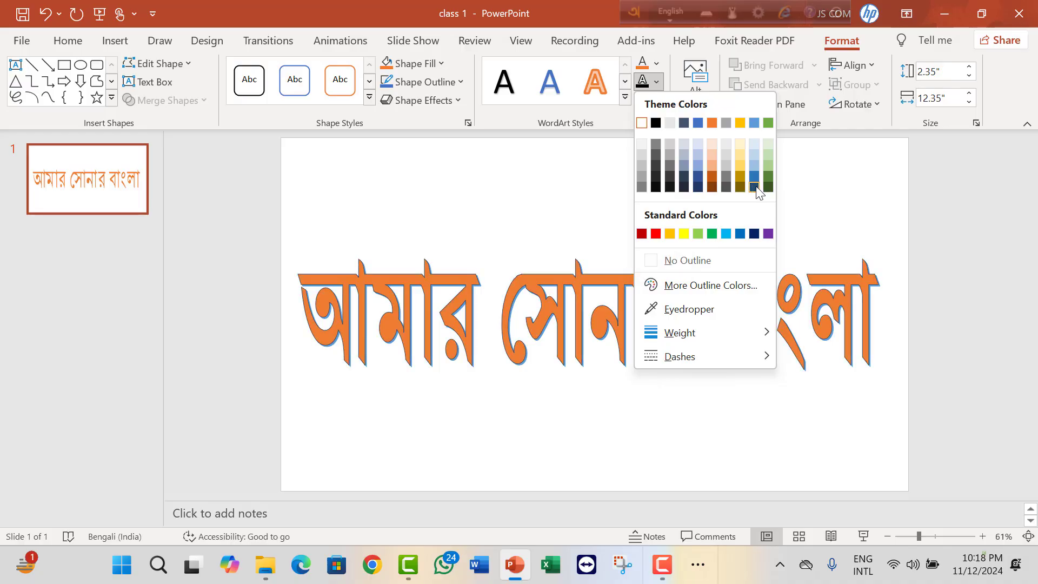
left_click(656, 123)
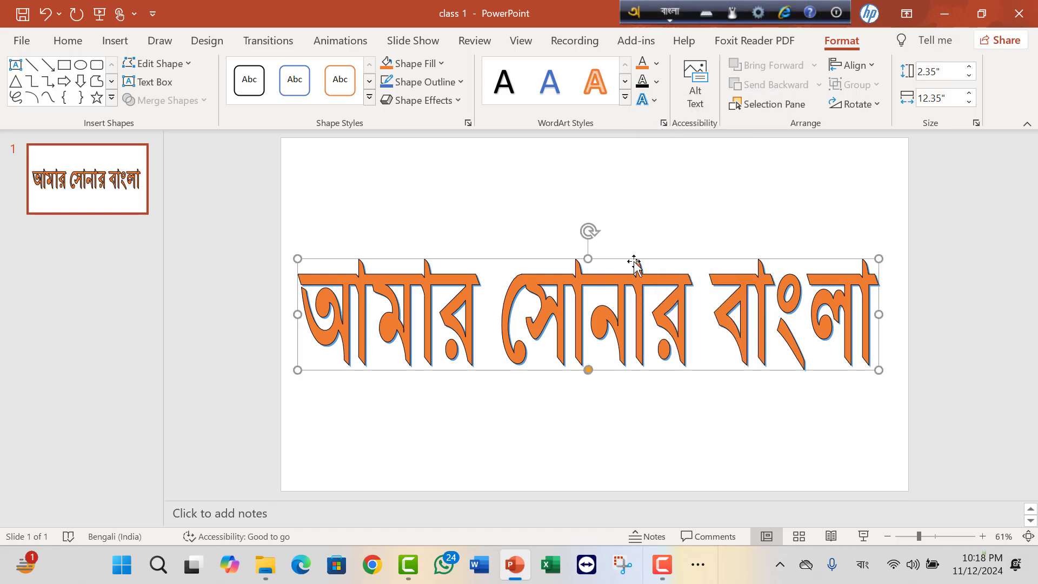
Set the WordArt's text outline weight to 2¼ pt and move the WordArt slightly up and to the right.
left_click(657, 82)
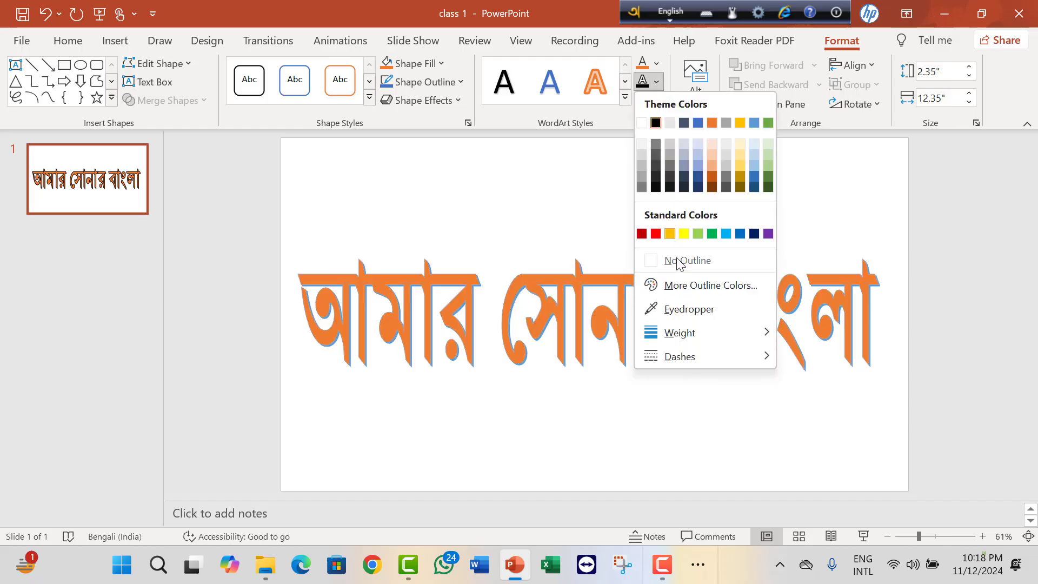
mouse_move(688, 334)
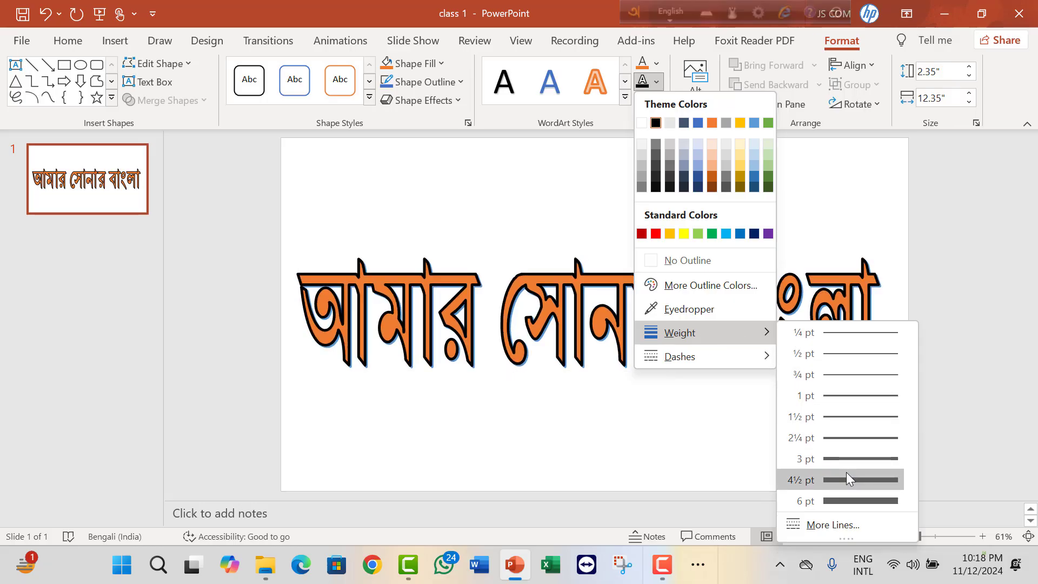
left_click(849, 439)
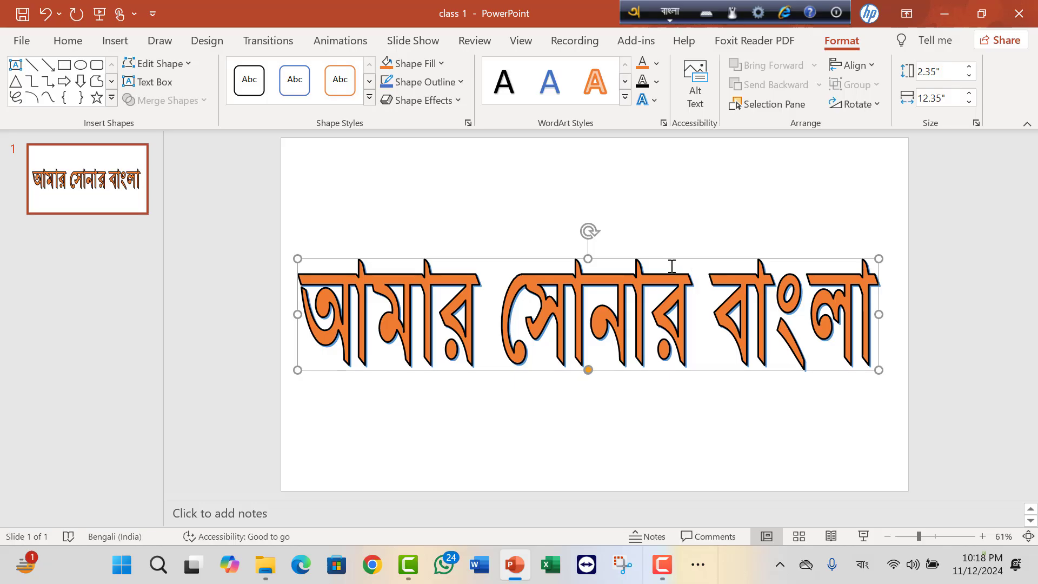
mouse_move(672, 262)
left_mouse_down()
mouse_move(679, 236)
mouse_move(679, 249)
left_mouse_up()
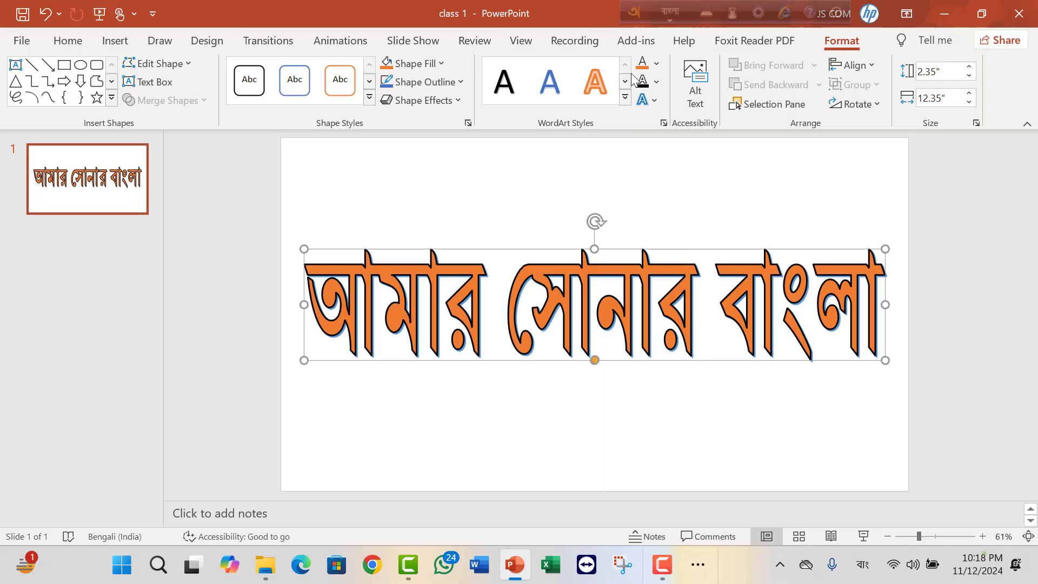